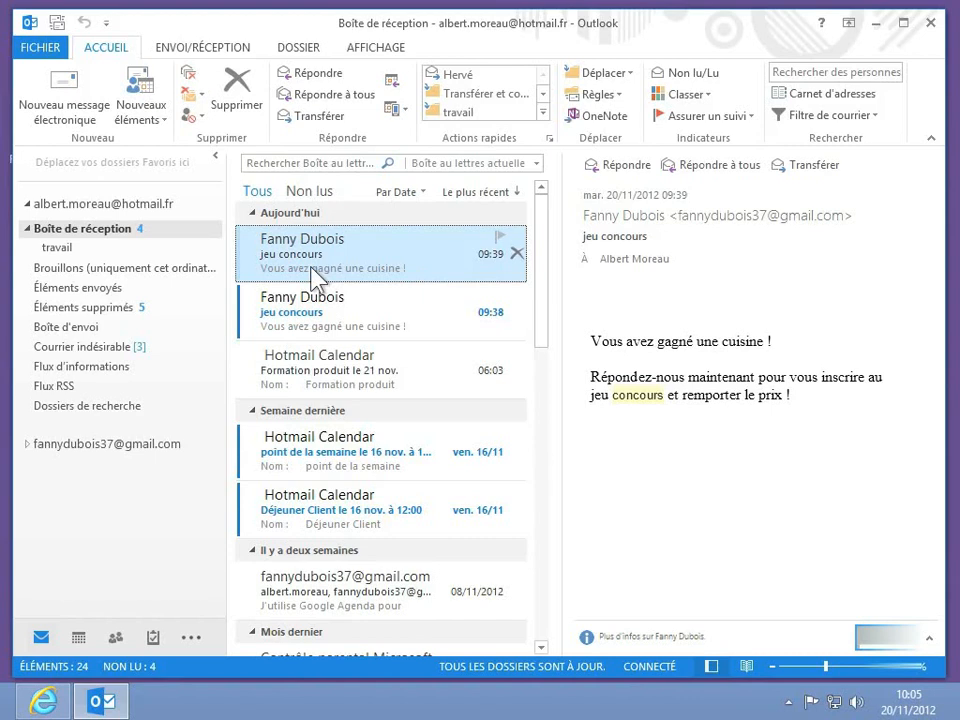
# Step: Open the FICHIER backstage to show the Informations sur le compte page
pyautogui.click(38, 45)
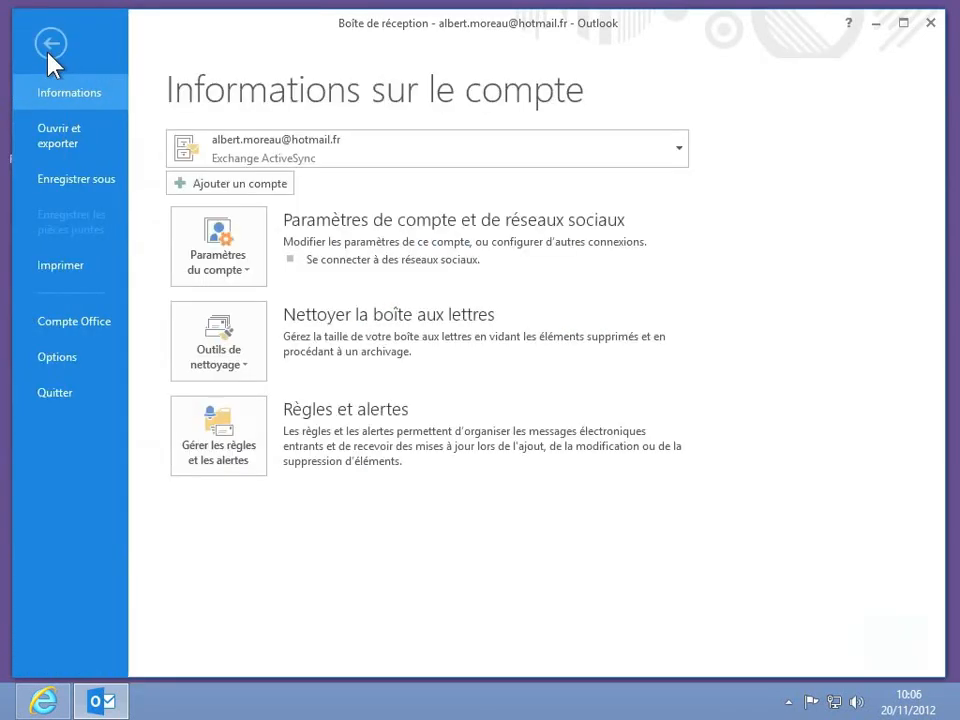
# Step: Open Gérer les règles et les alertes and begin a Nouvelle règle
pyautogui.click(244, 433)
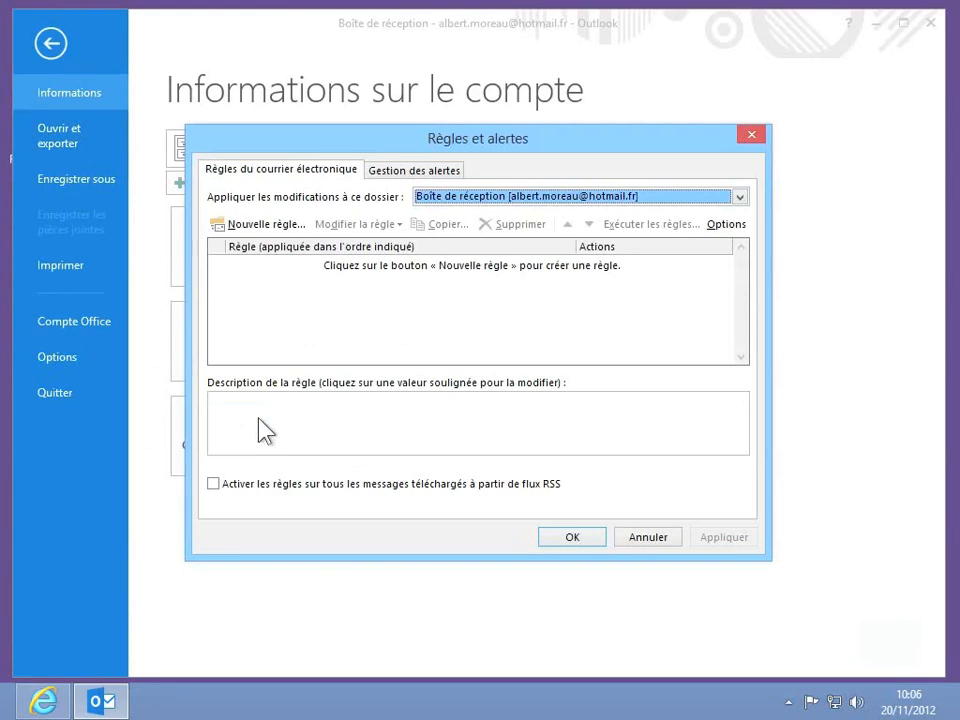
pyautogui.click(282, 242)
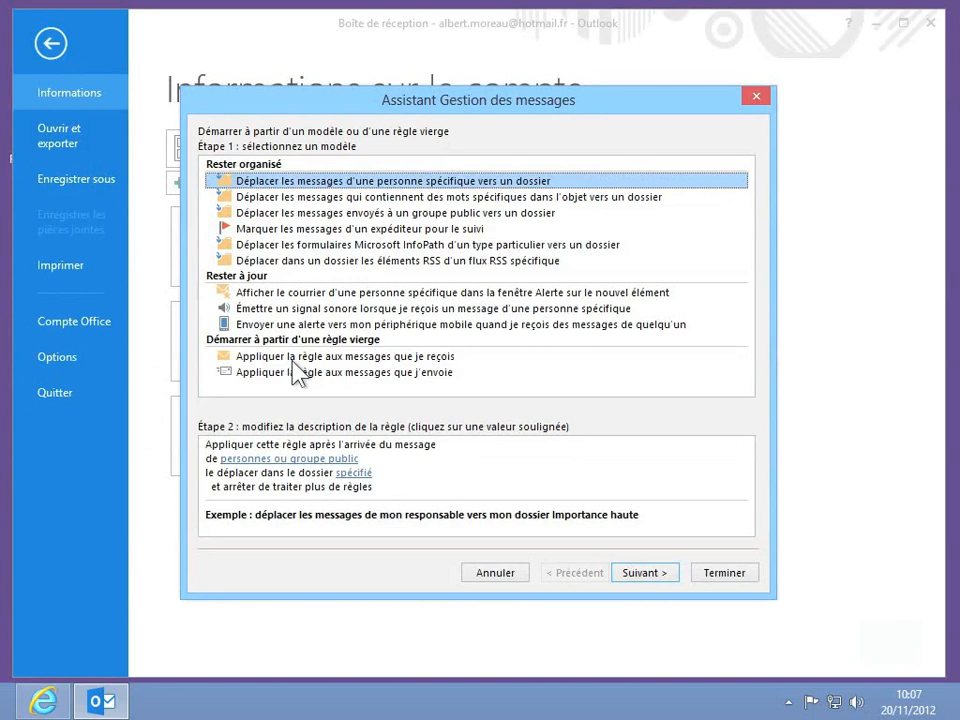
# Step: Pick the template for moving messages with specific subject words to a folder, and continue to its conditions
pyautogui.click(398, 197)
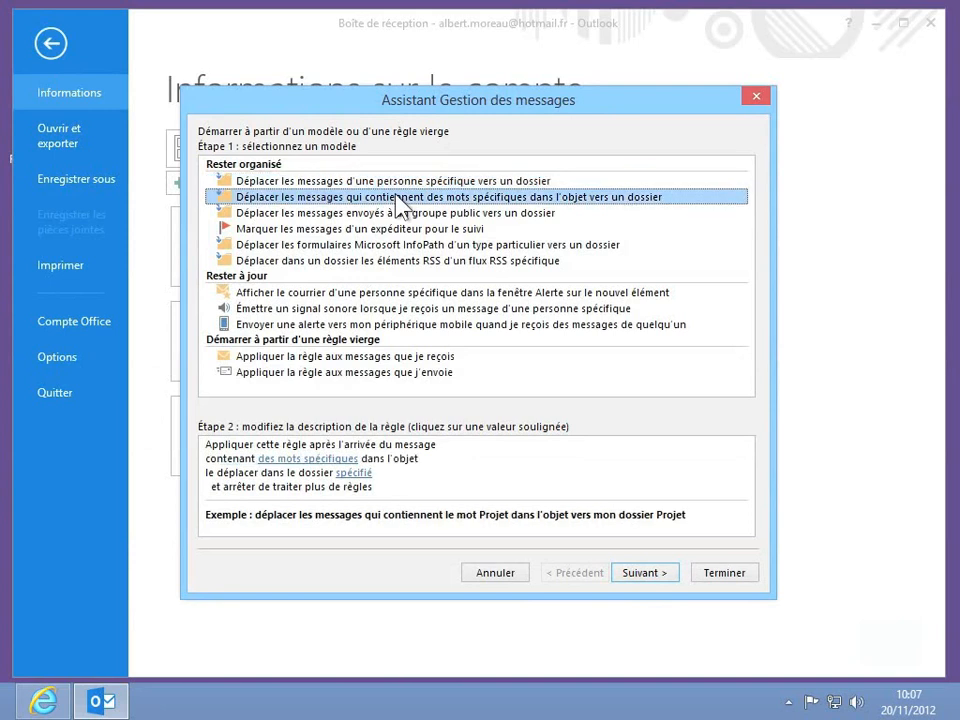
pyautogui.click(652, 576)
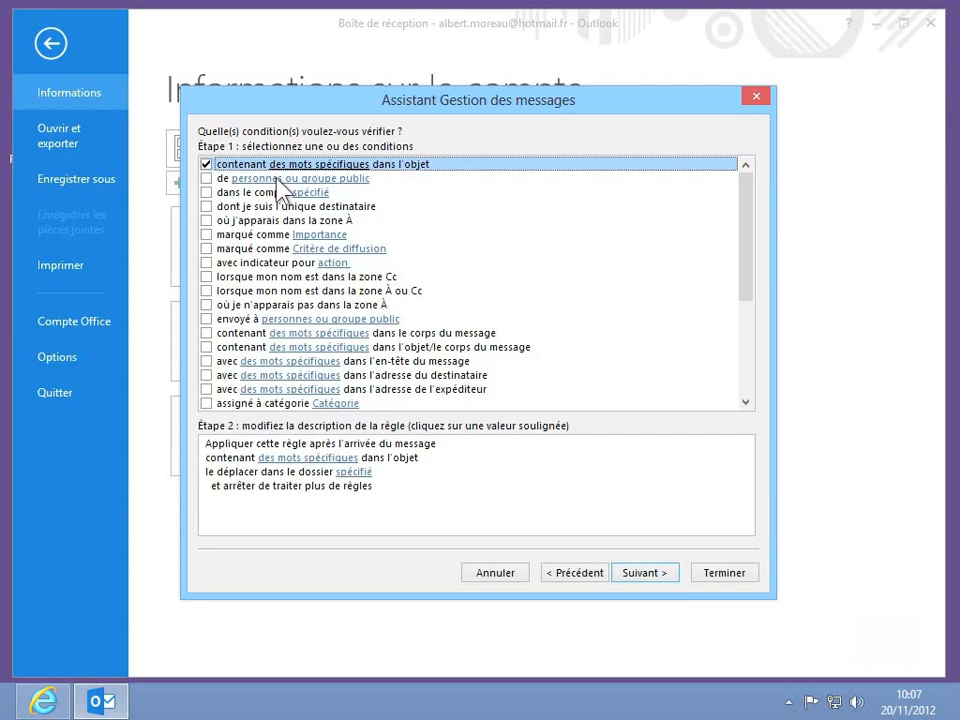
# Step: Set the subject-words condition to 'jeu concours'
pyautogui.click(292, 460)
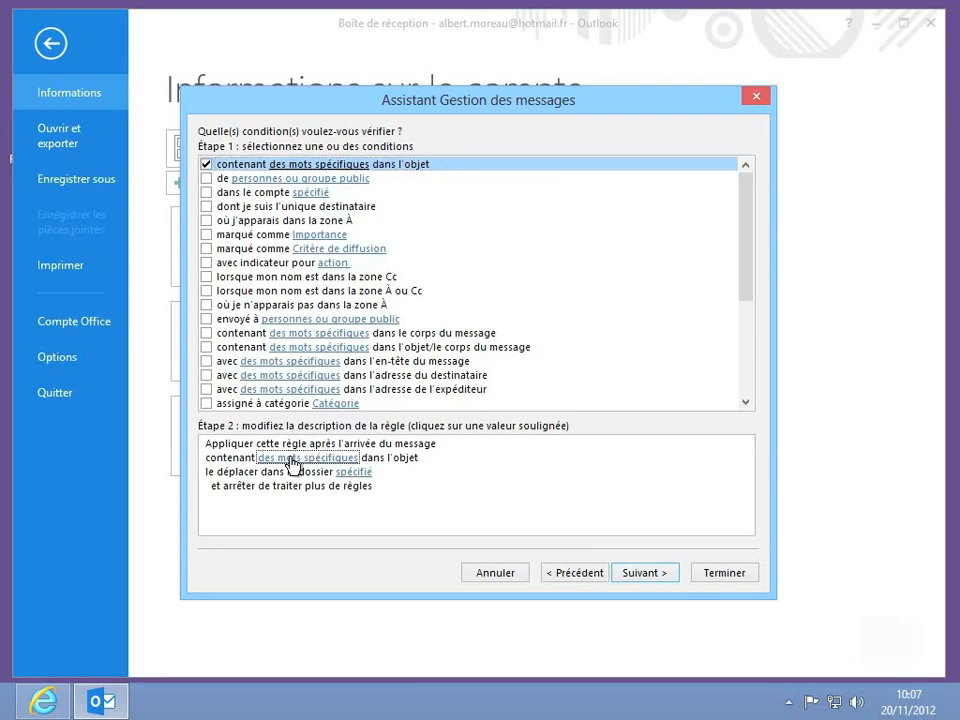
pyautogui.click(292, 460)
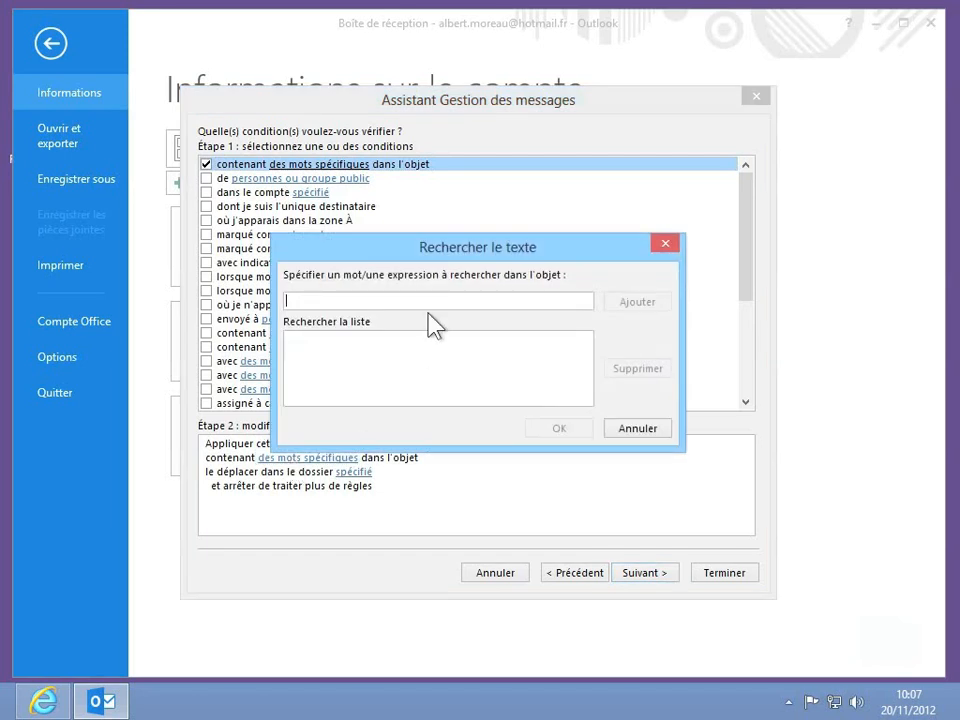
pyautogui.write('jeu con')
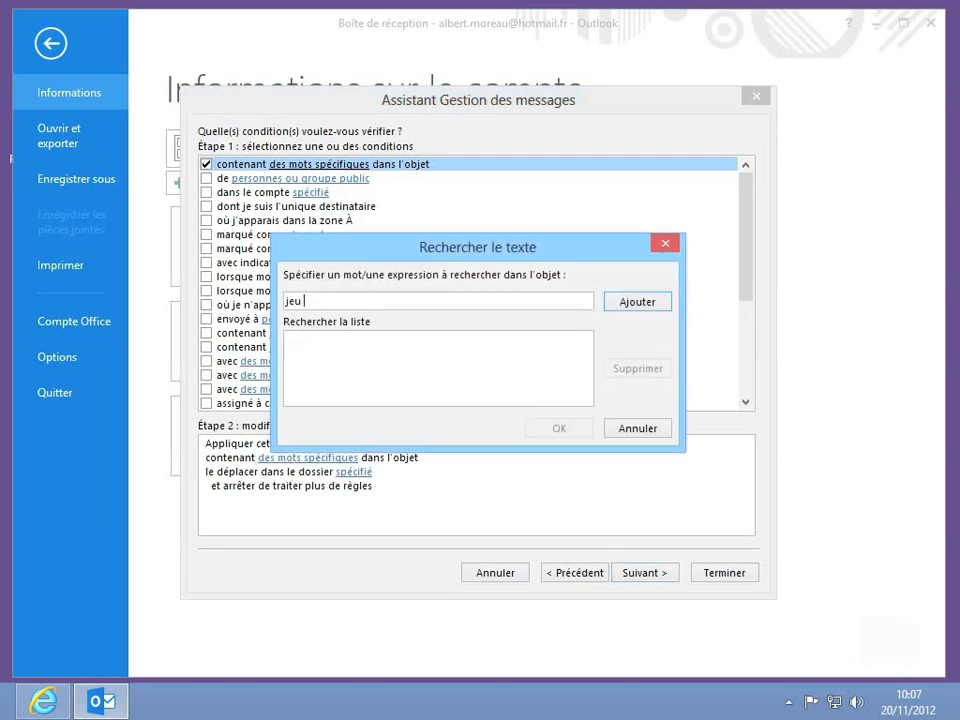
pyautogui.write('cours')
pyautogui.click(638, 302)
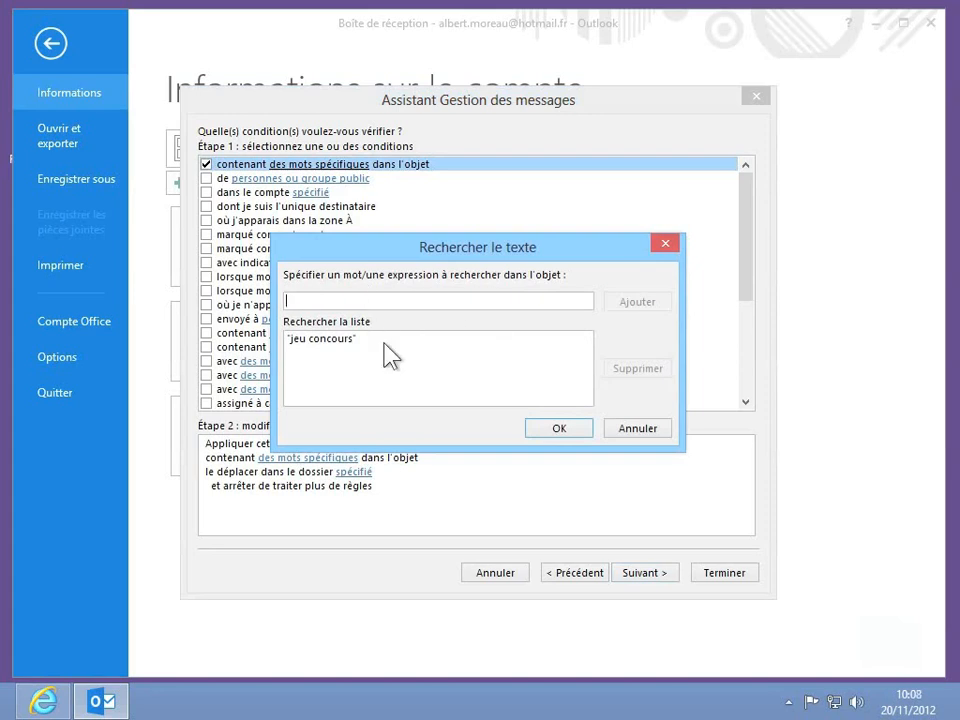
pyautogui.click(559, 429)
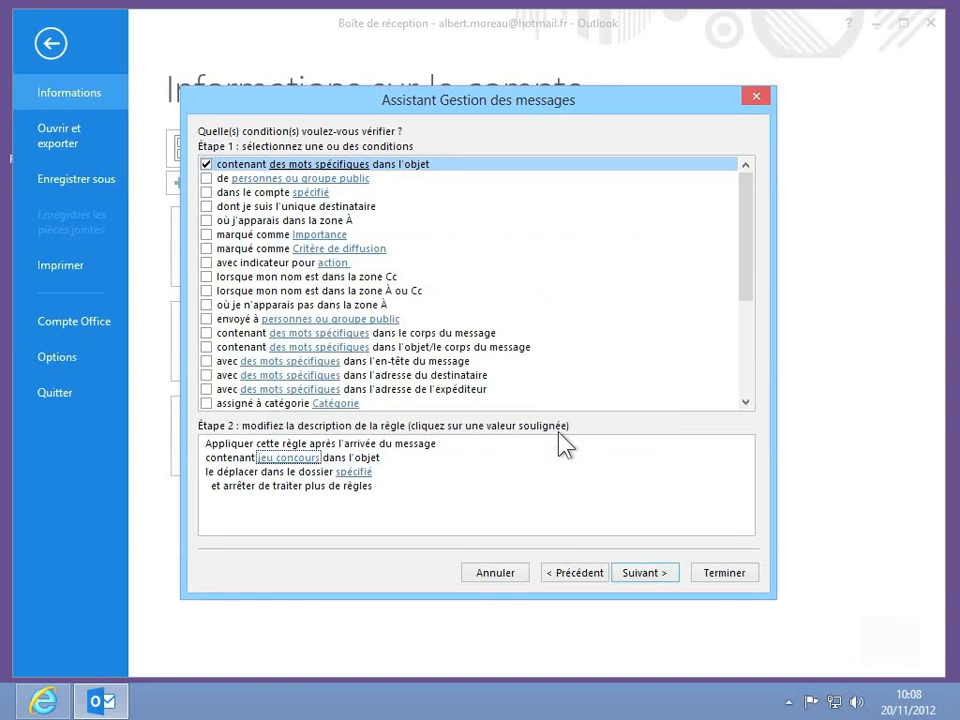
pyautogui.click(354, 472)
# Step: Set the rule's destination folder to Courrier indésirable
pyautogui.click(354, 480)
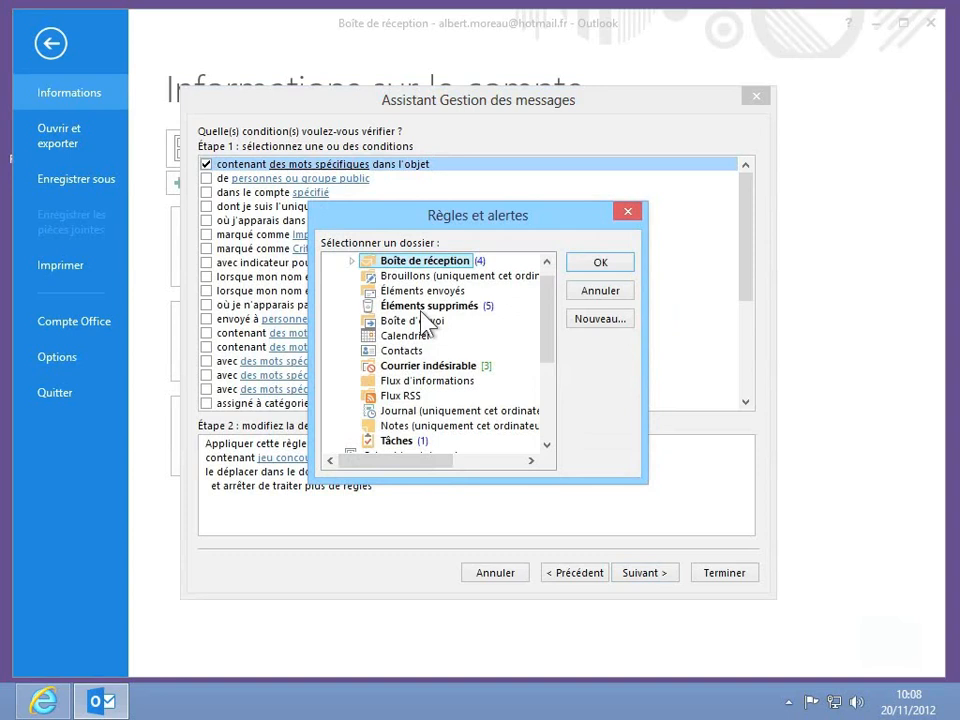
pyautogui.click(418, 368)
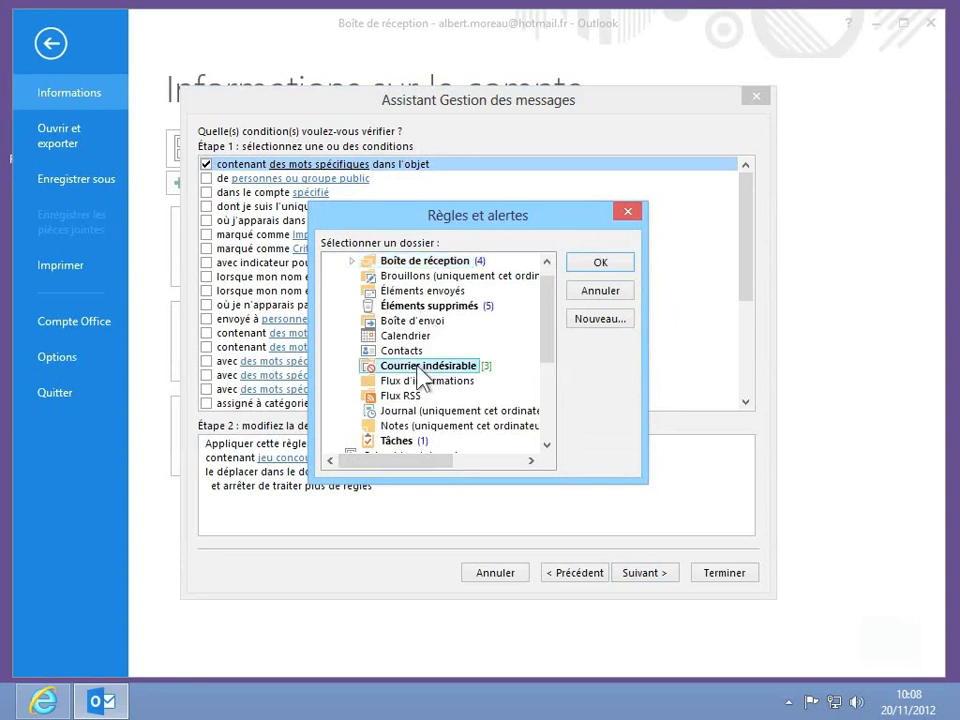
pyautogui.click(608, 264)
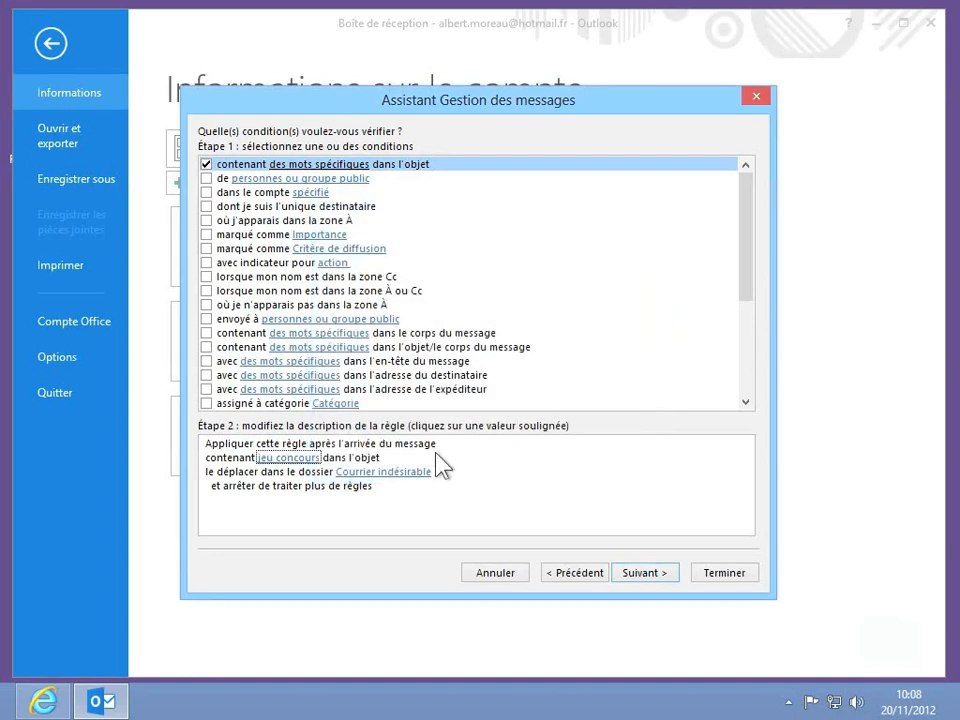
# Step: Add 'stop processing more rules' to the actions and advance to the exceptions
pyautogui.click(640, 575)
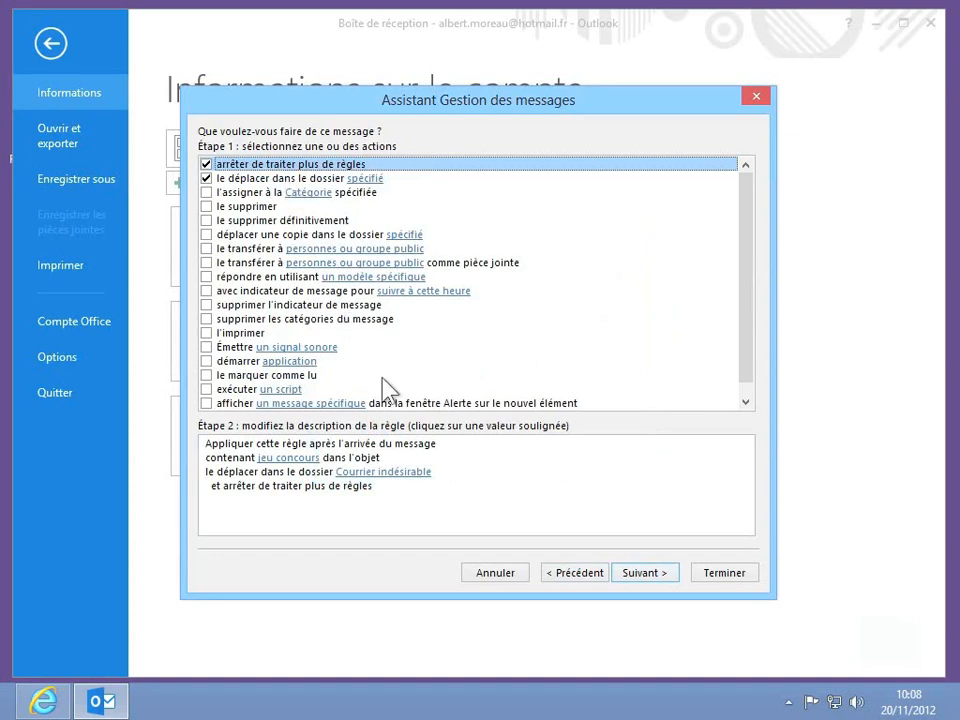
pyautogui.click(379, 476)
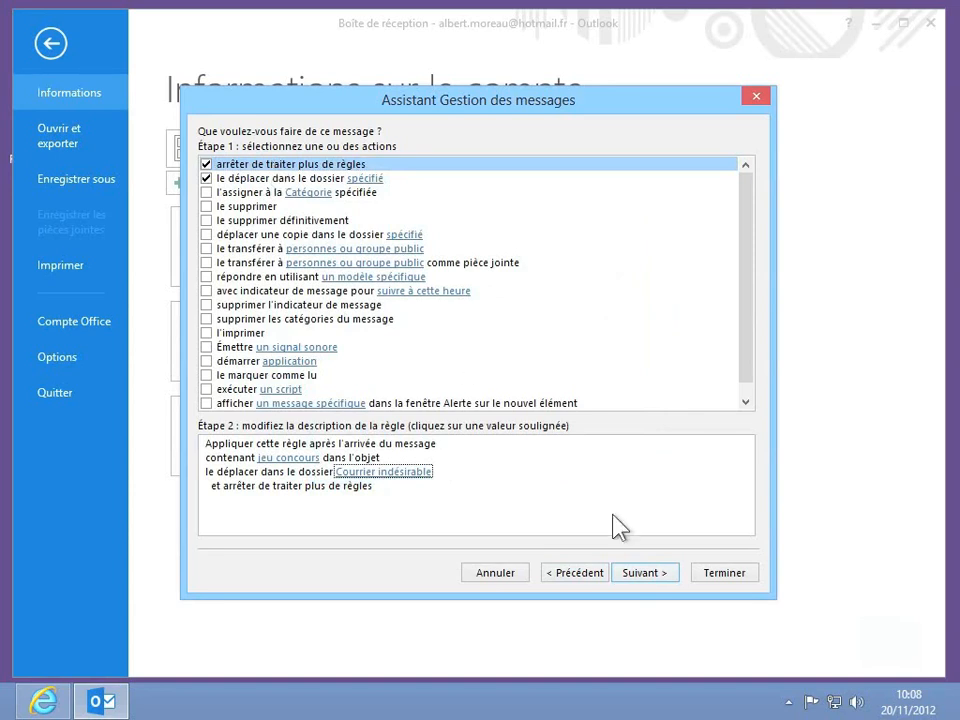
pyautogui.click(637, 576)
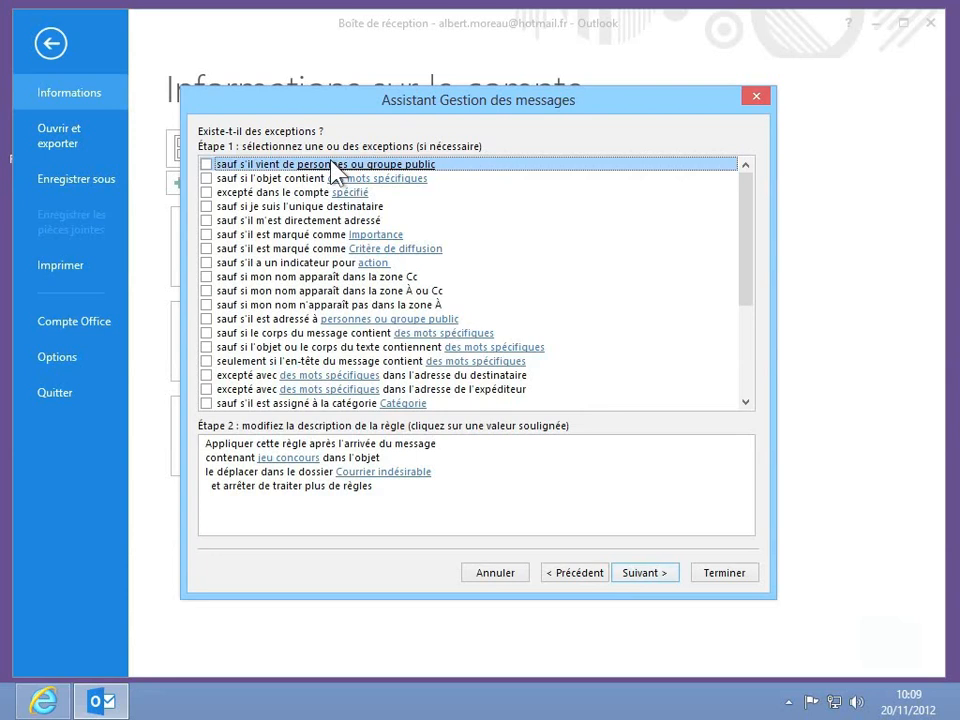
# Step: Add an exception for messages from the chosen contact's e-mail address, then continue to the final page
pyautogui.click(206, 164)
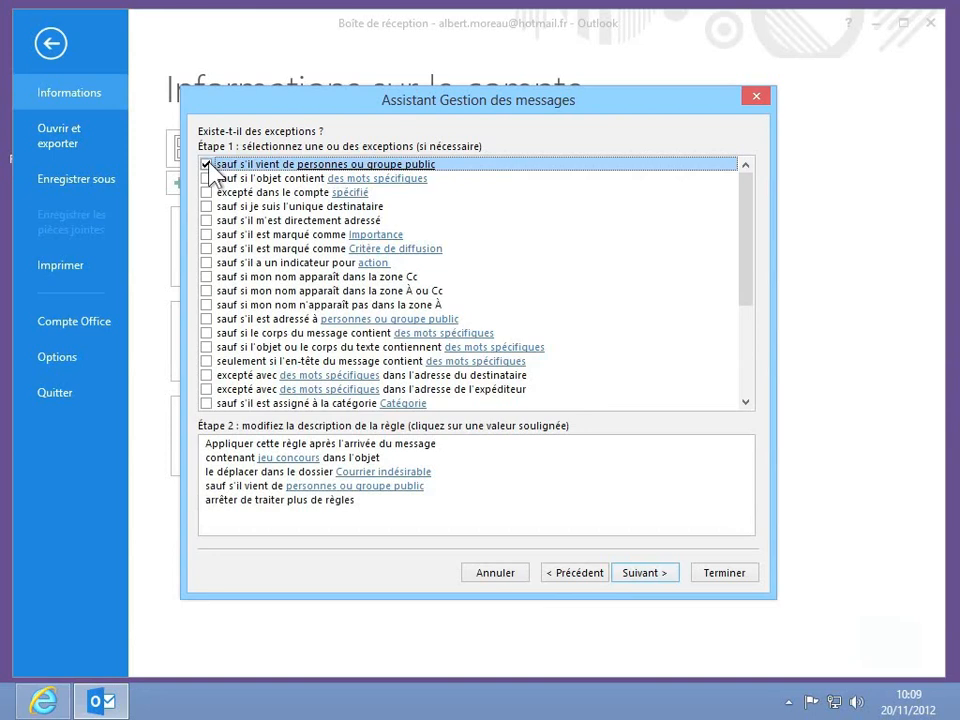
pyautogui.click(294, 473)
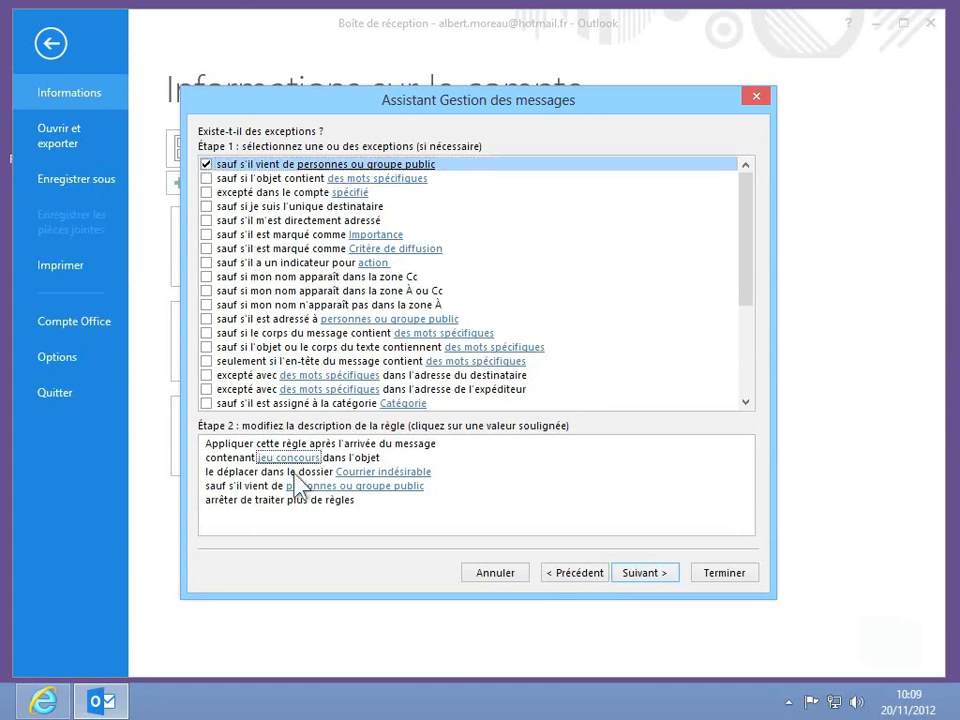
pyautogui.click(295, 486)
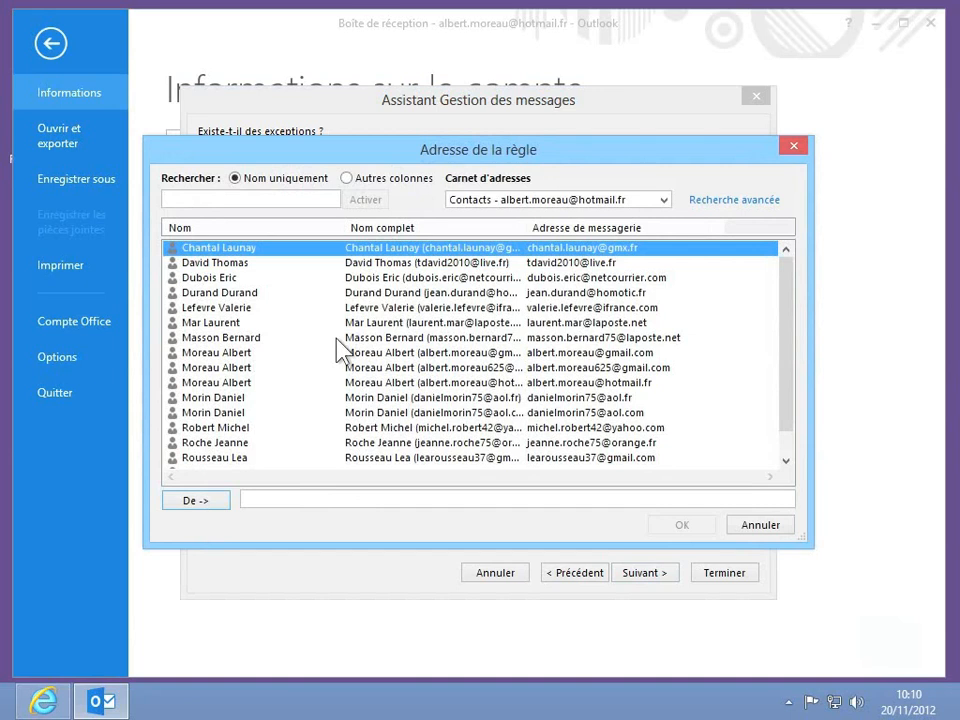
pyautogui.click(273, 498)
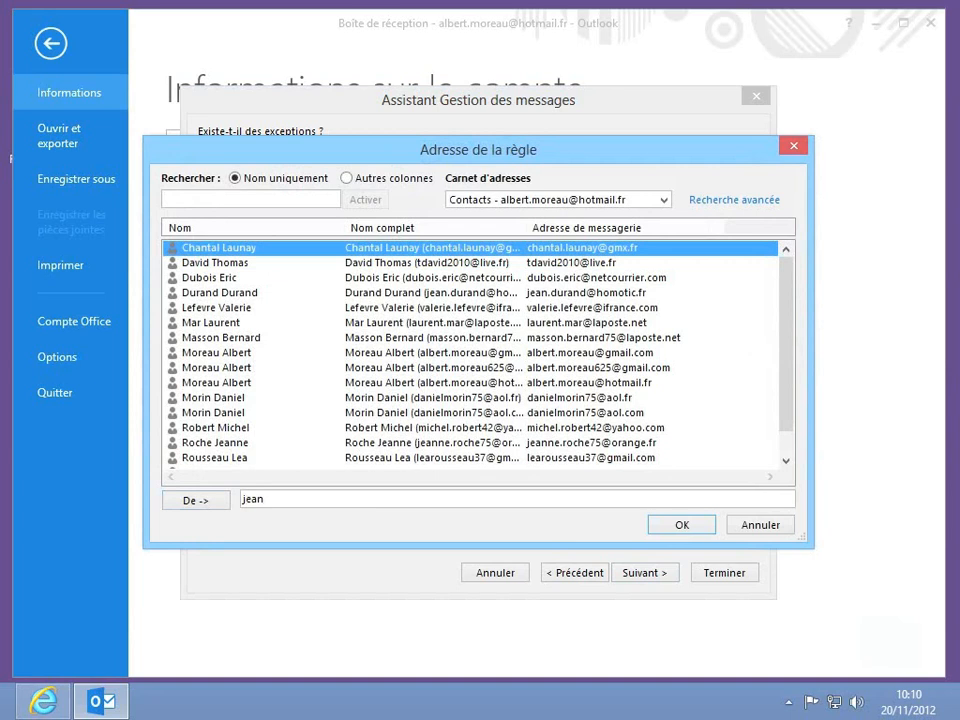
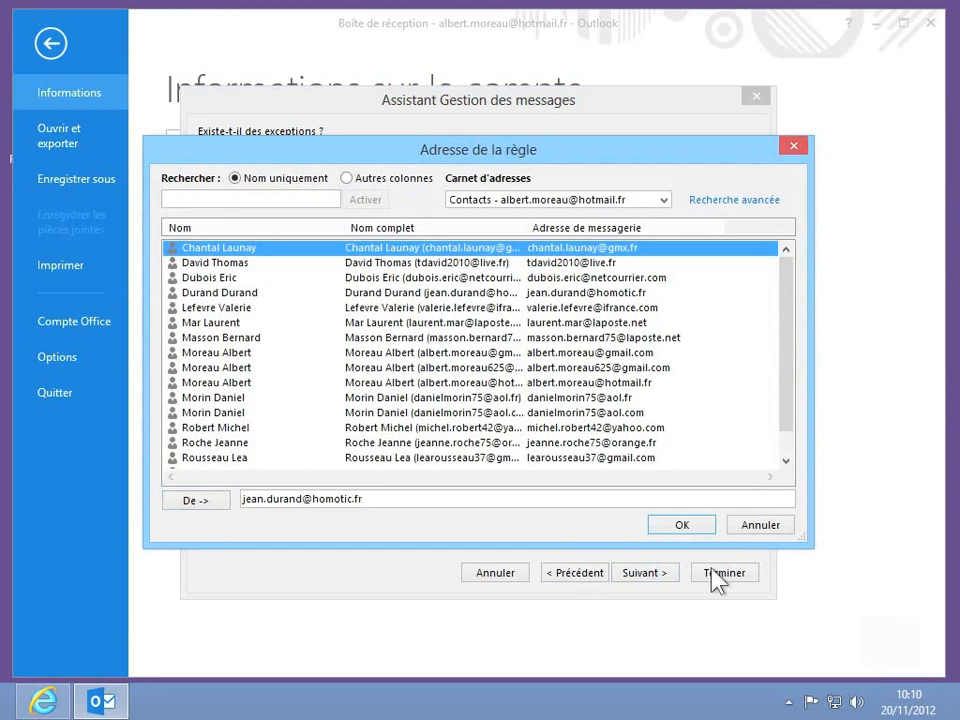
pyautogui.click(682, 525)
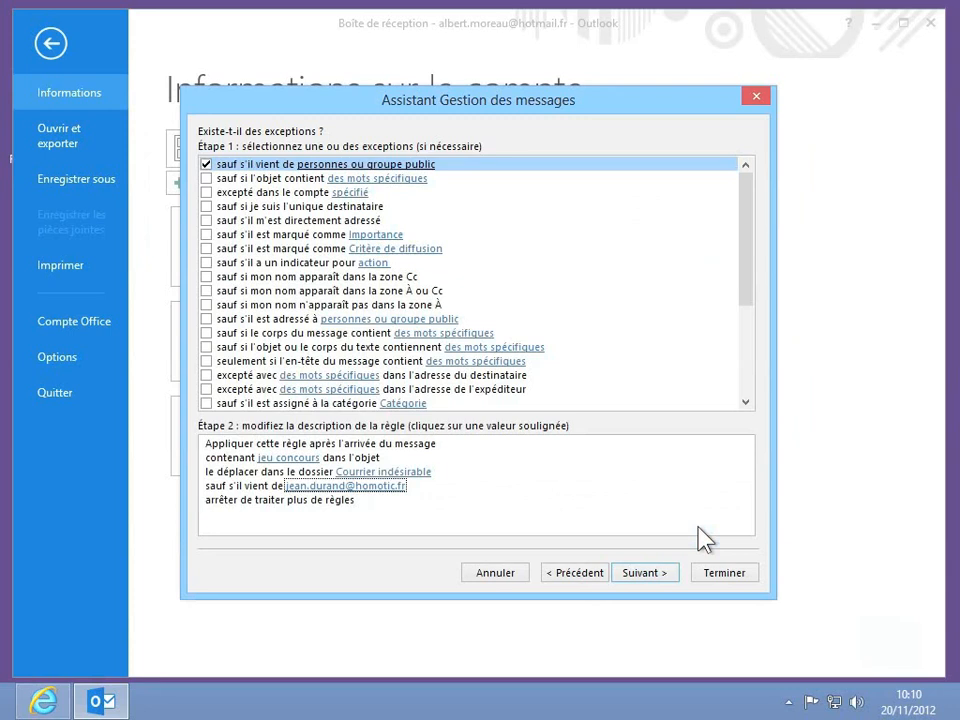
pyautogui.click(660, 575)
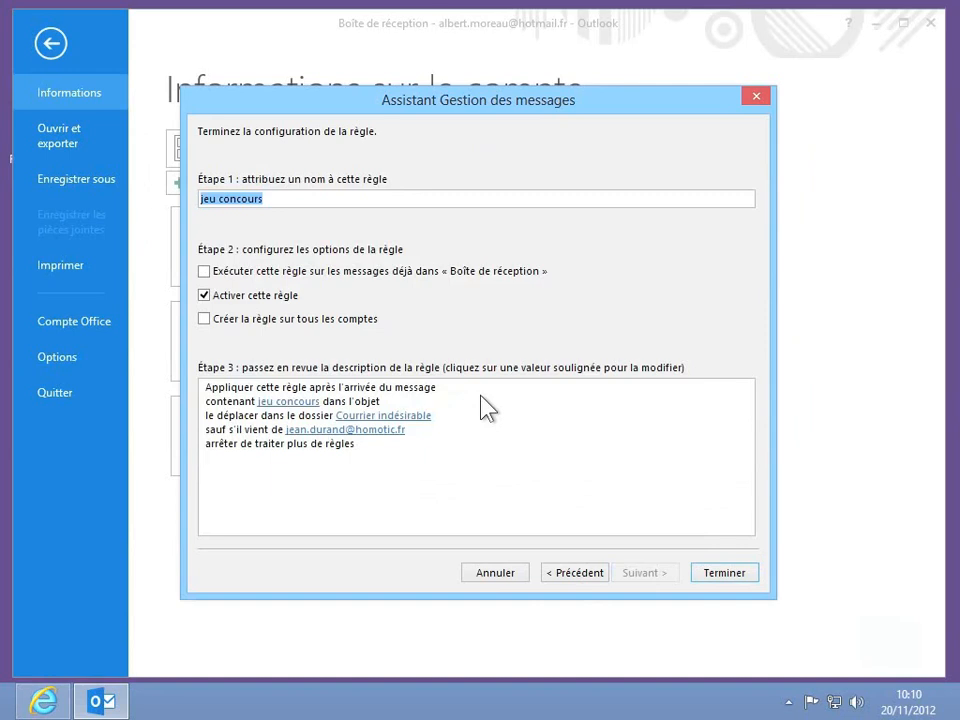
# Step: Save the 'jeu concours' rule, also running it on existing Boîte de réception messages
pyautogui.click(311, 416)
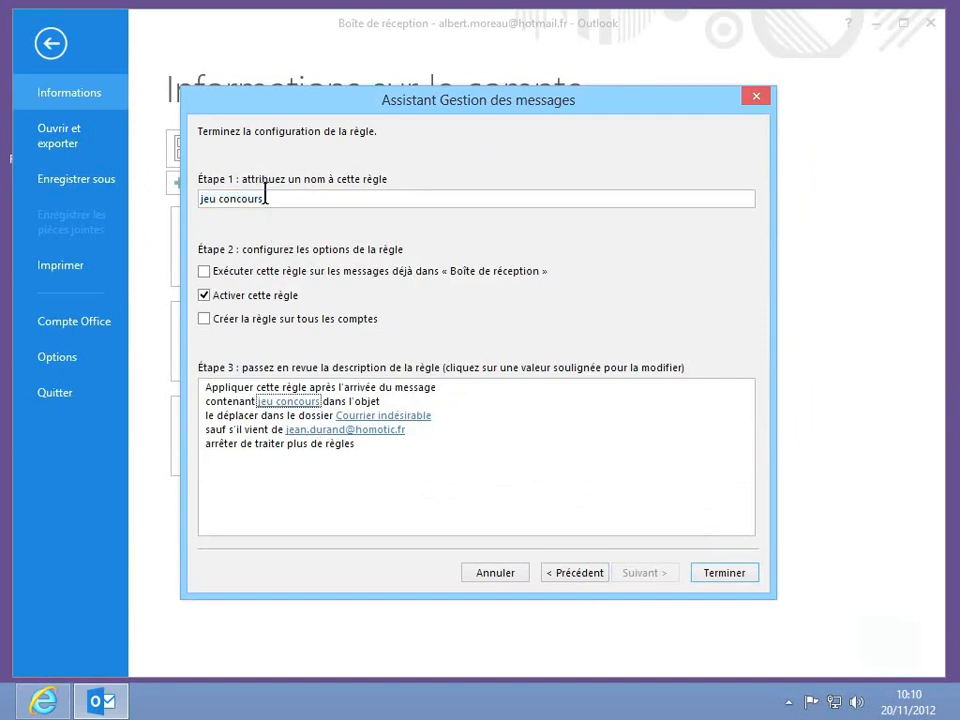
pyautogui.click(265, 195)
pyautogui.click(233, 276)
pyautogui.click(719, 578)
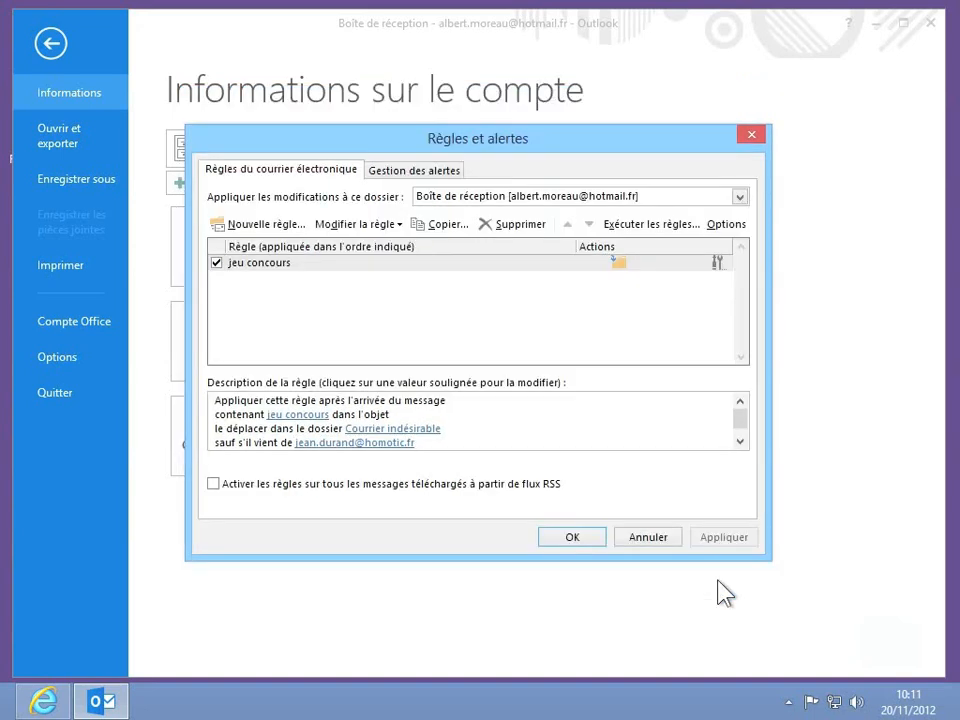
pyautogui.click(585, 539)
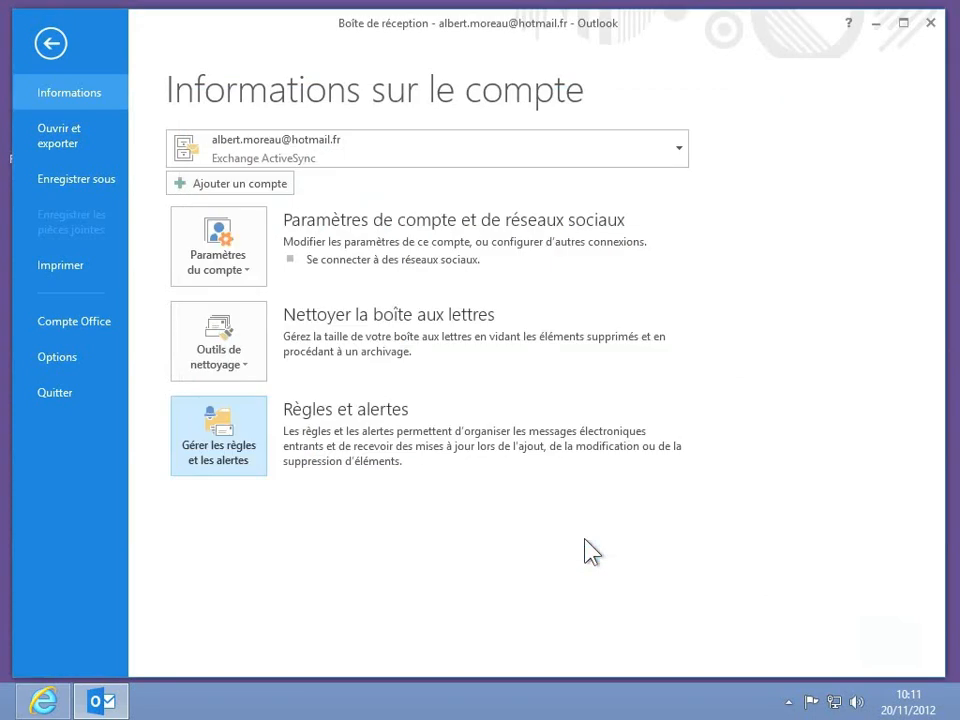
# Step: Show the Courrier indésirable folder with its jeu concours messages, then switch to the browser
pyautogui.click(48, 42)
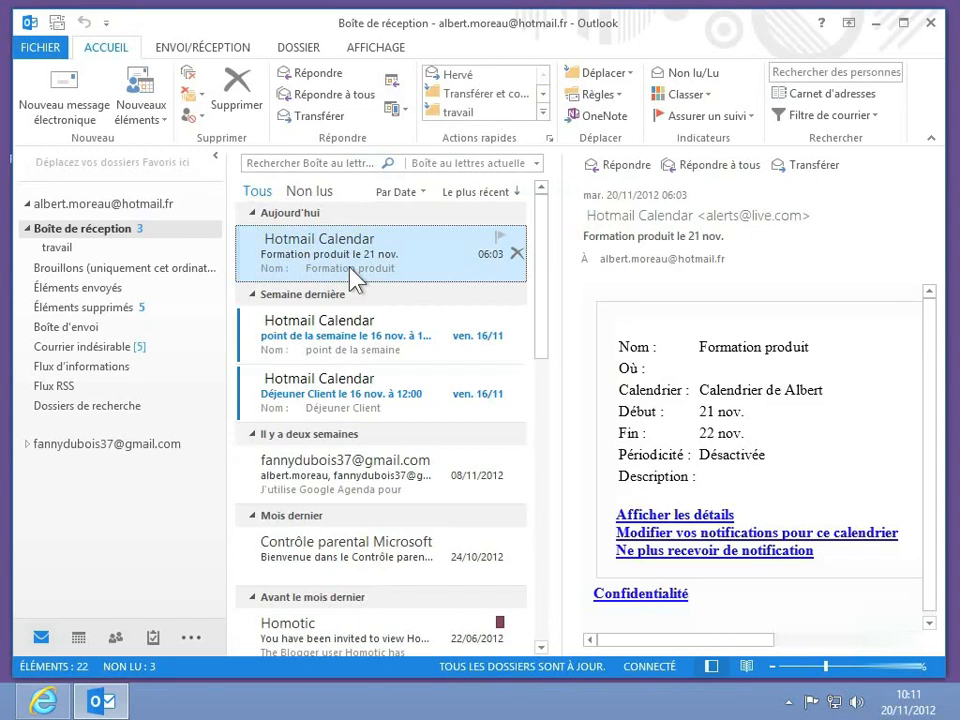
pyautogui.click(91, 348)
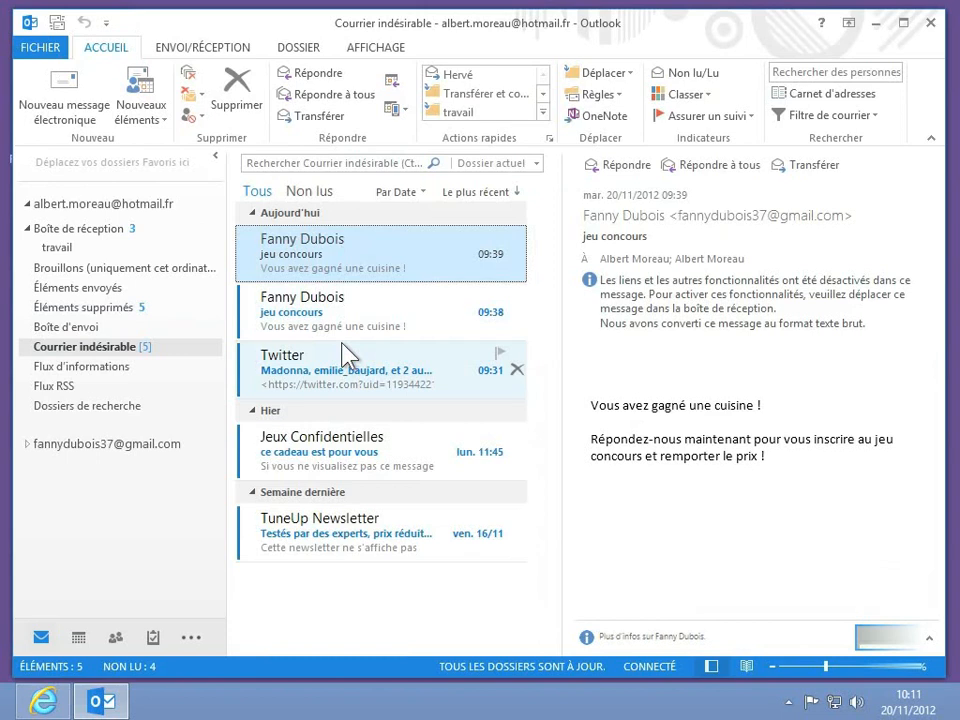
pyautogui.click(45, 701)
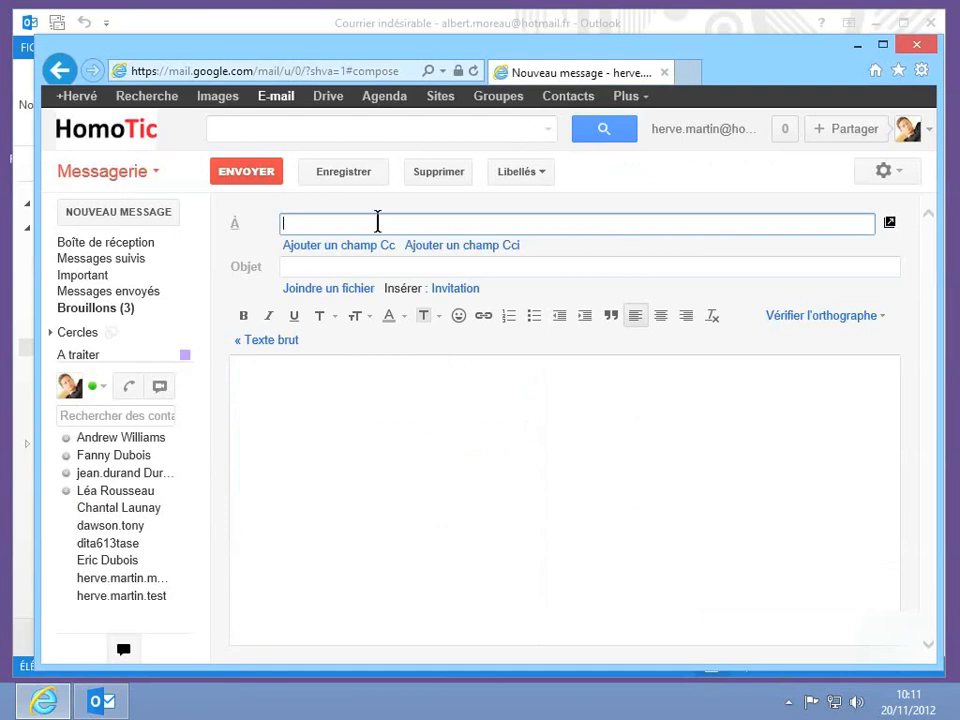
# Step: Send a test e-mail with subject 'jeu concours' to the Outlook account's address
pyautogui.write('alber')
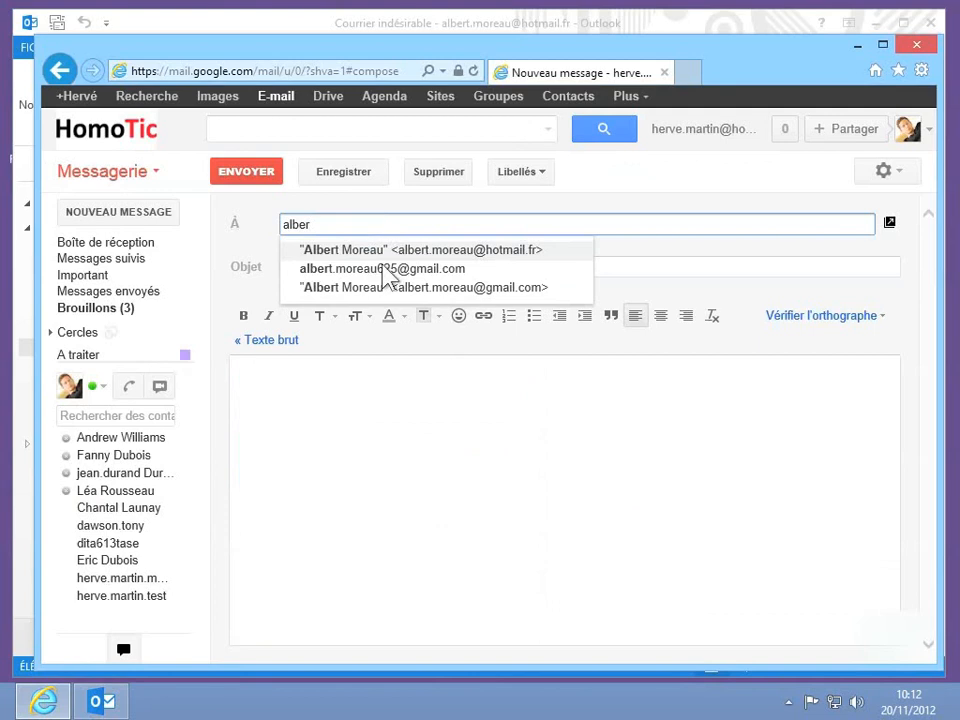
pyautogui.press('Return')
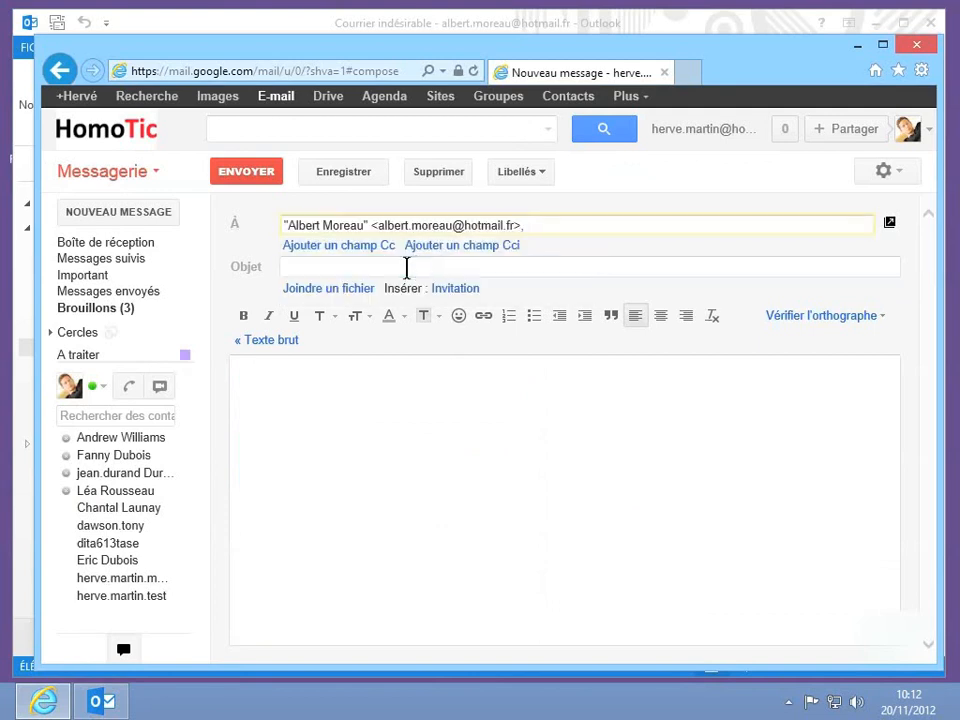
pyautogui.click(407, 267)
pyautogui.write('je')
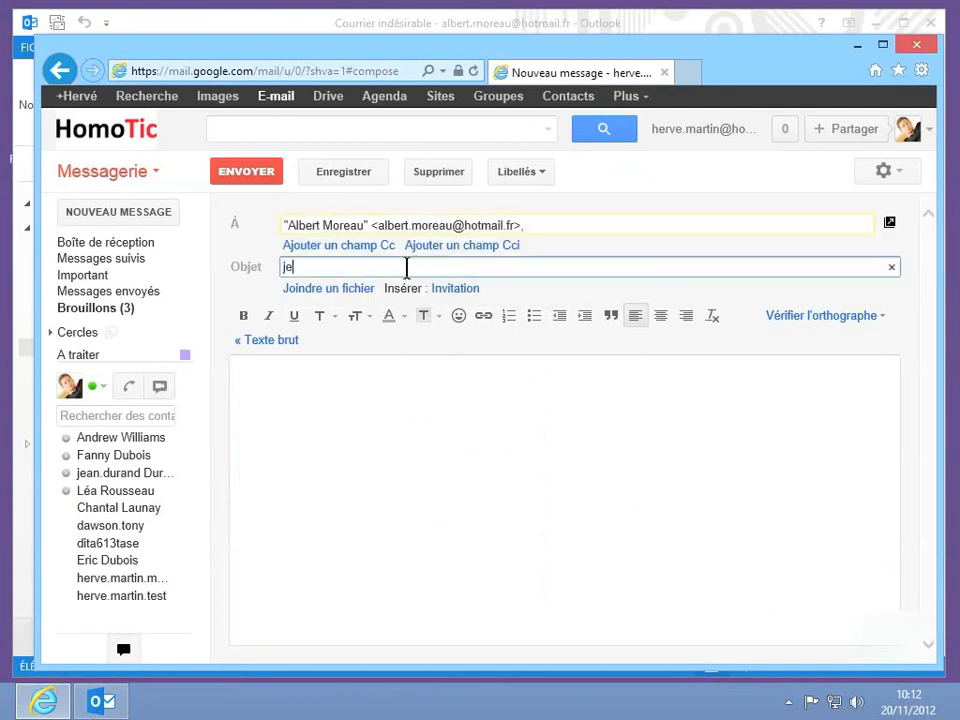
pyautogui.write('u concours')
pyautogui.click(279, 183)
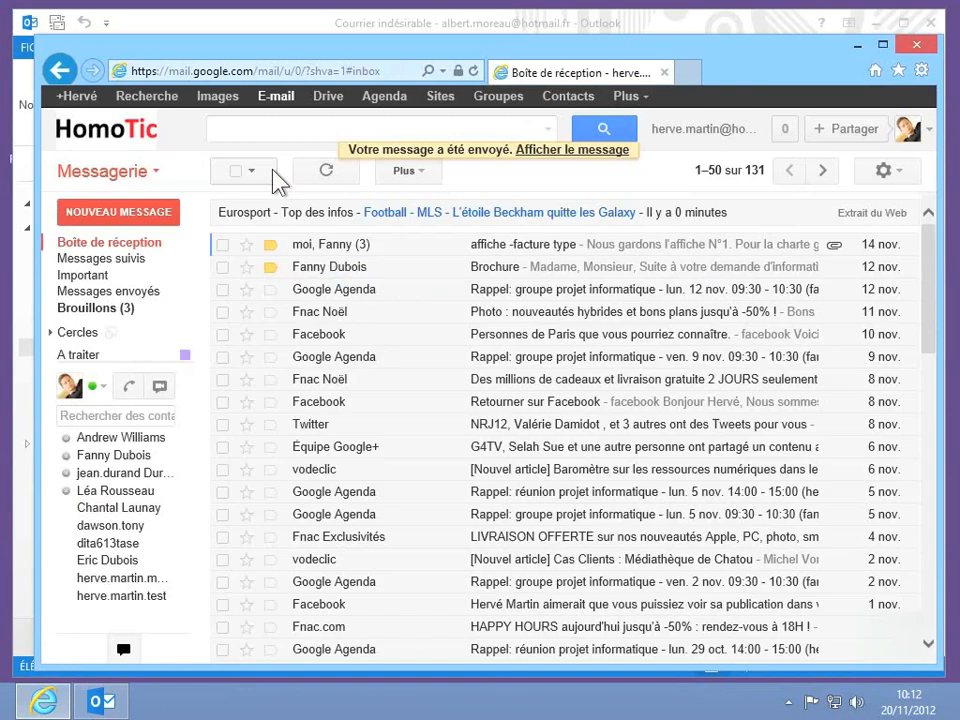
pyautogui.click(410, 21)
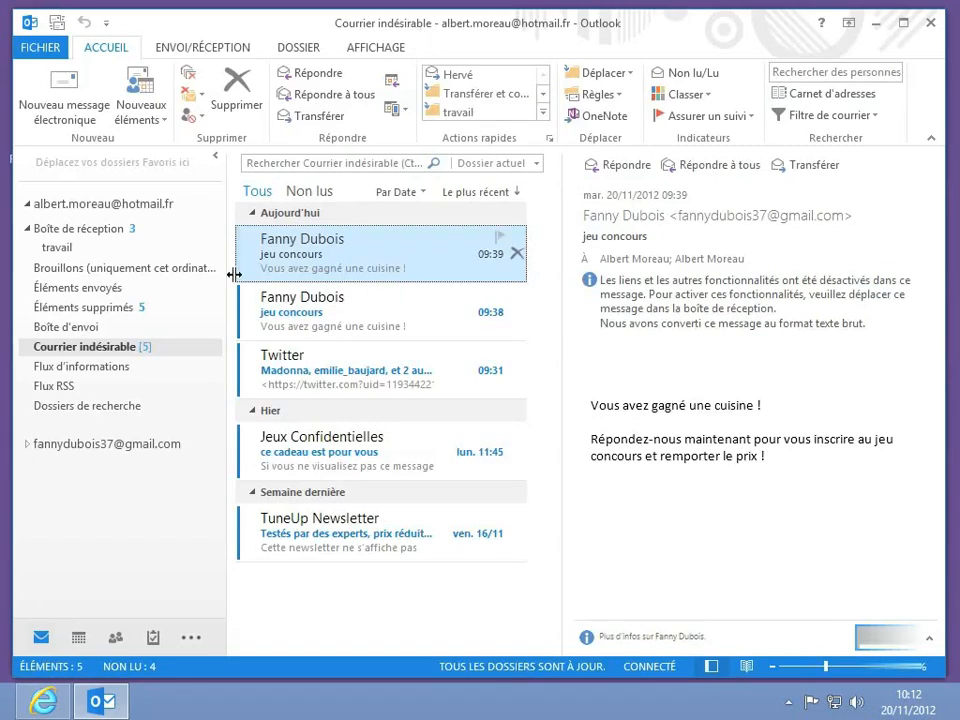
# Step: Run Envoyer/Recevoir tous les dossiers and check Courrier indésirable for the new jeu concours message
pyautogui.click(115, 229)
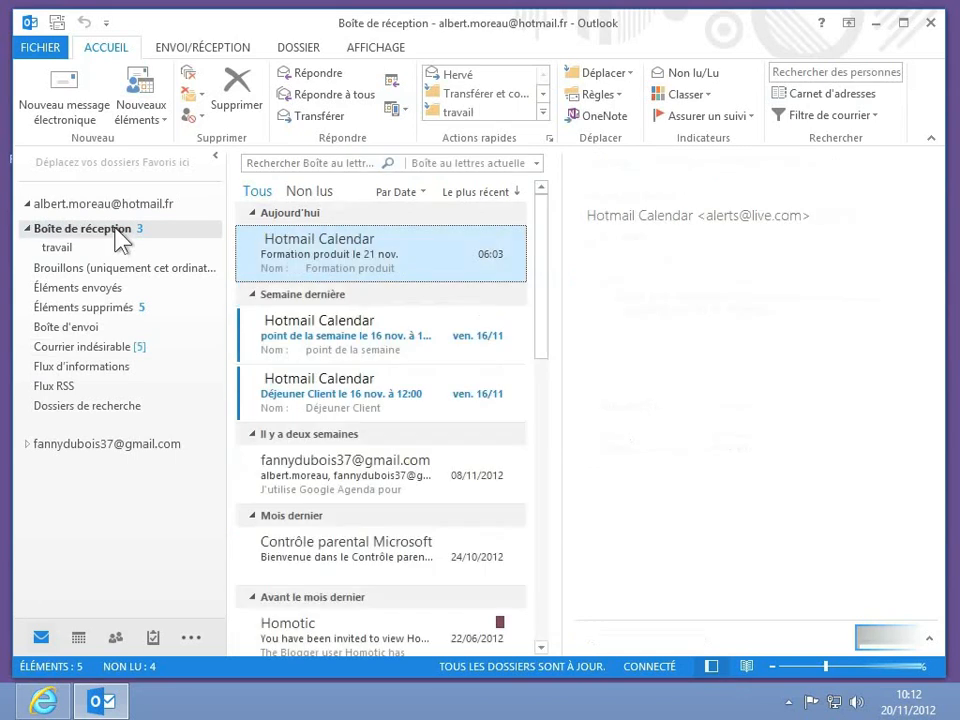
pyautogui.click(190, 50)
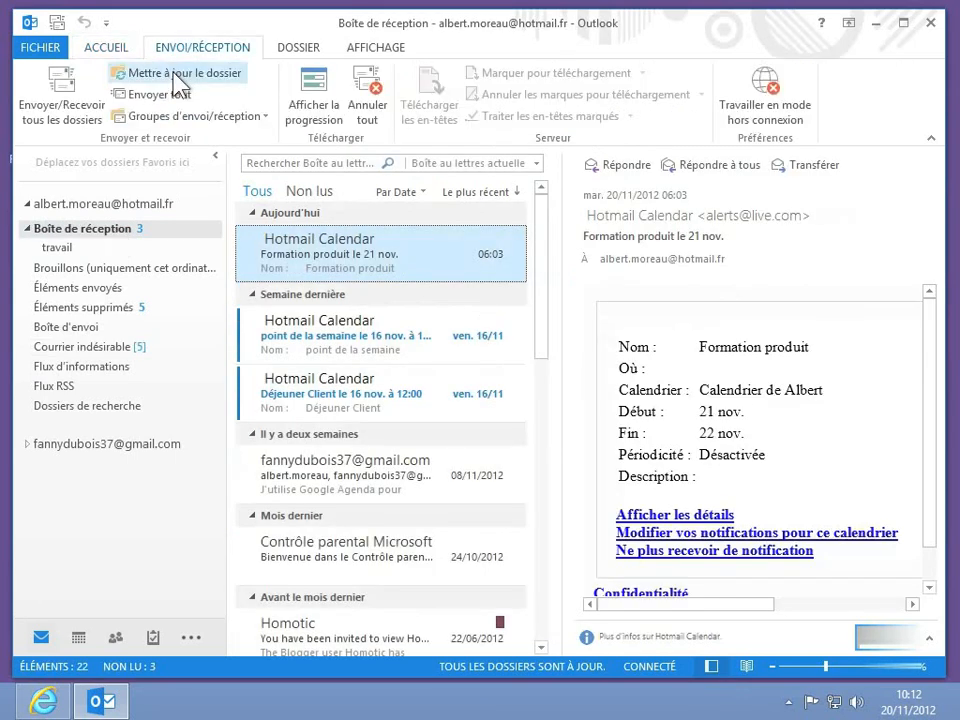
pyautogui.click(76, 97)
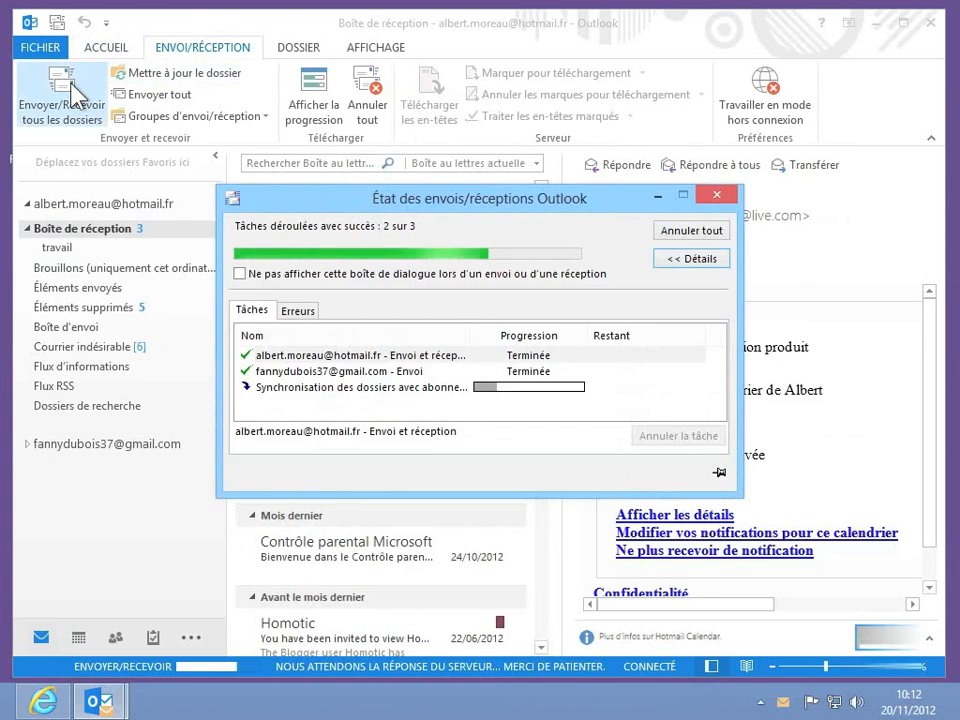
pyautogui.click(88, 350)
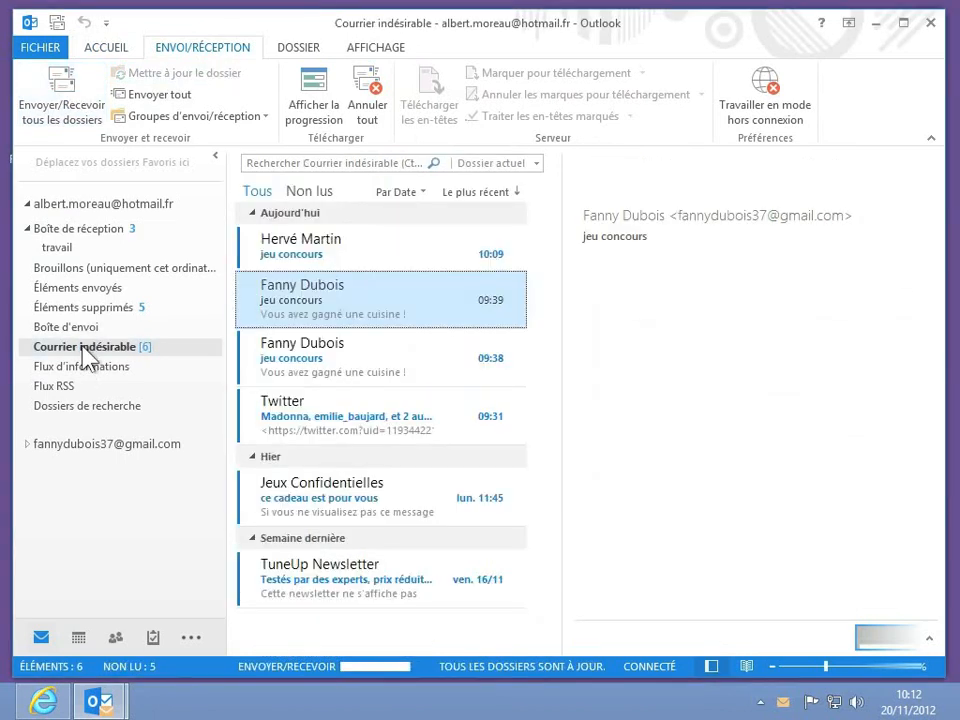